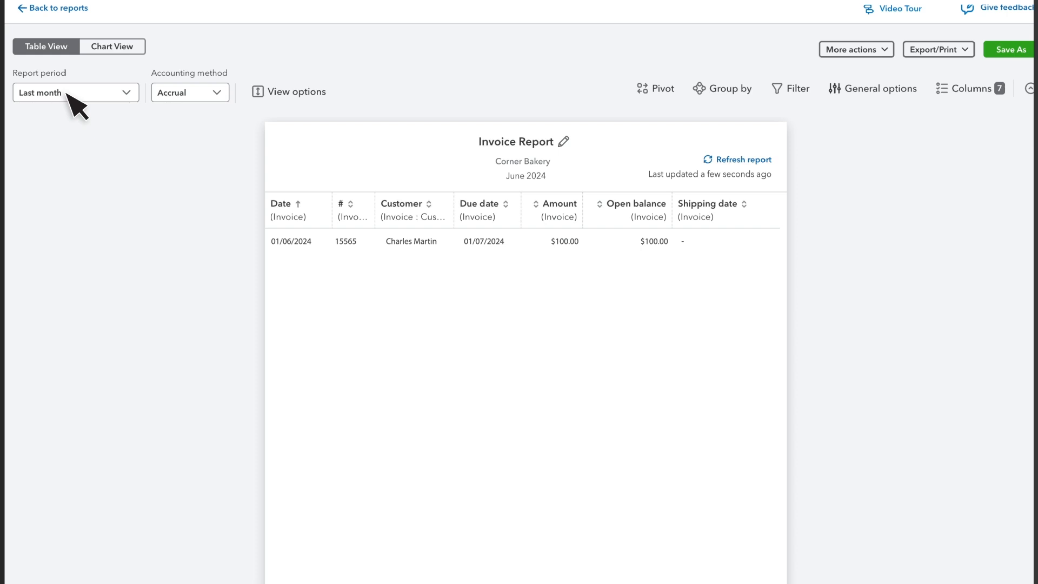
Step: Set the report period to This financial year to date
left_click(77, 105)
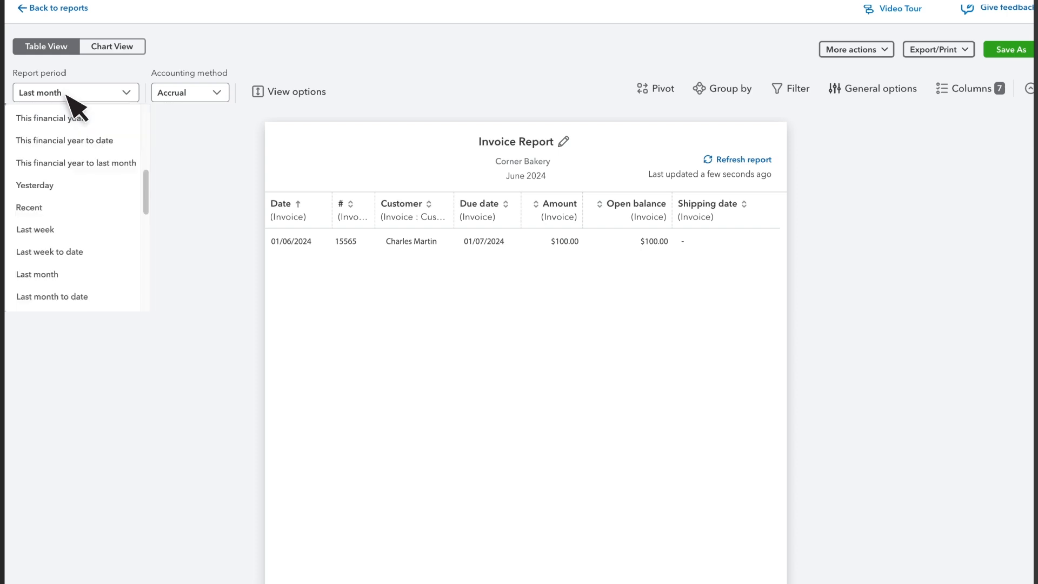
left_click(67, 140)
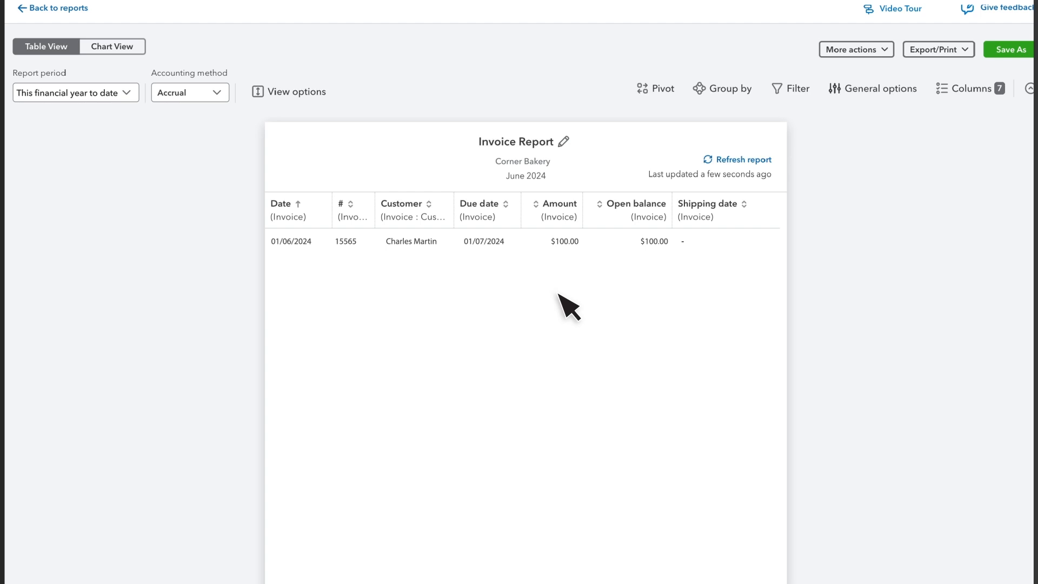
Step: Remove the Shipping date column from the invoice report and move the Customer column ahead of the # column
left_click(979, 89)
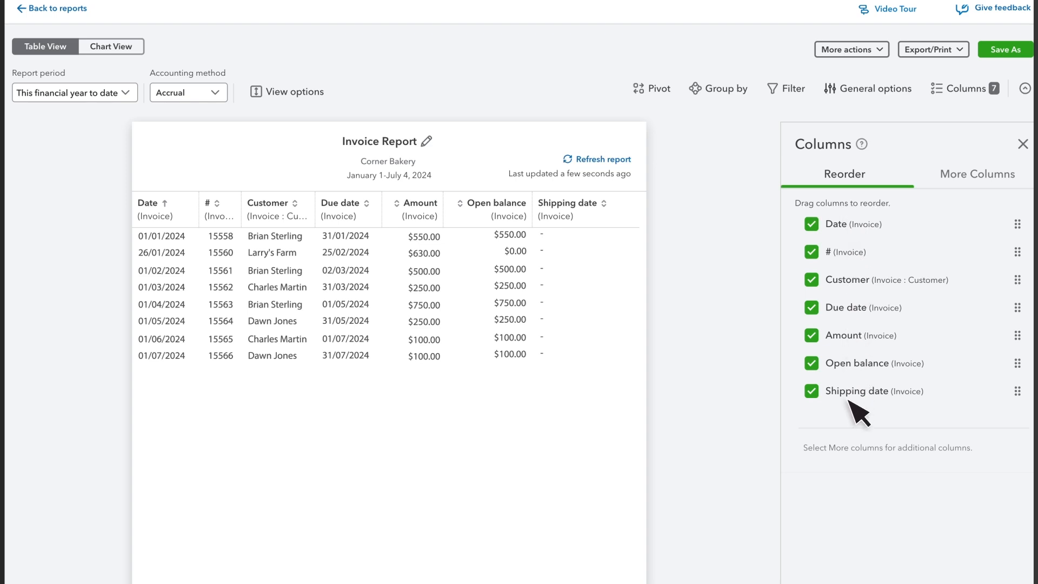
left_click(811, 391)
left_click_drag(1016, 281, 1023, 257)
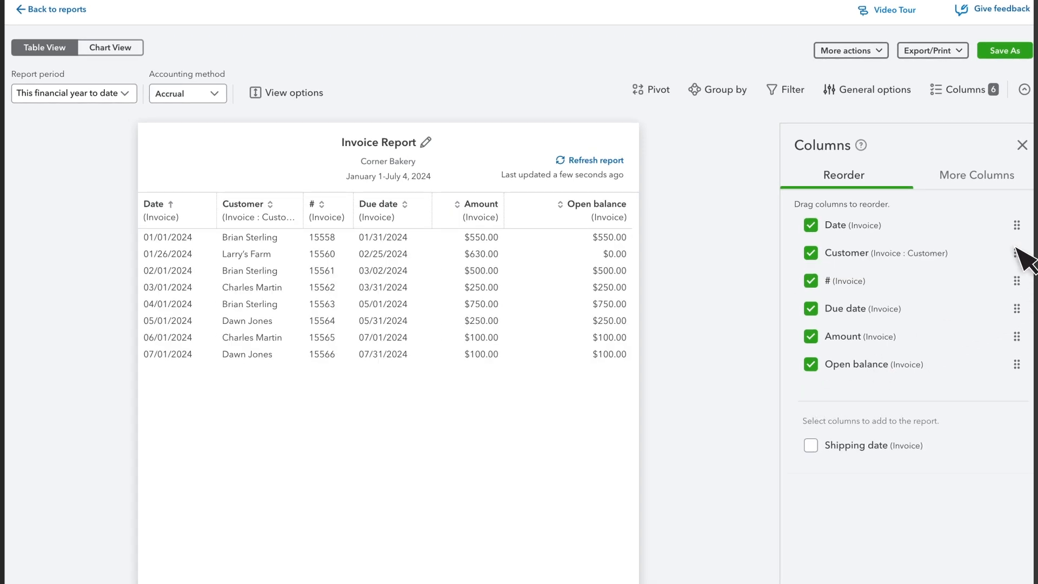
Step: Find the invoice attribute A/R Paid among the additional columns, add it to the report and close the column settings
left_click(971, 179)
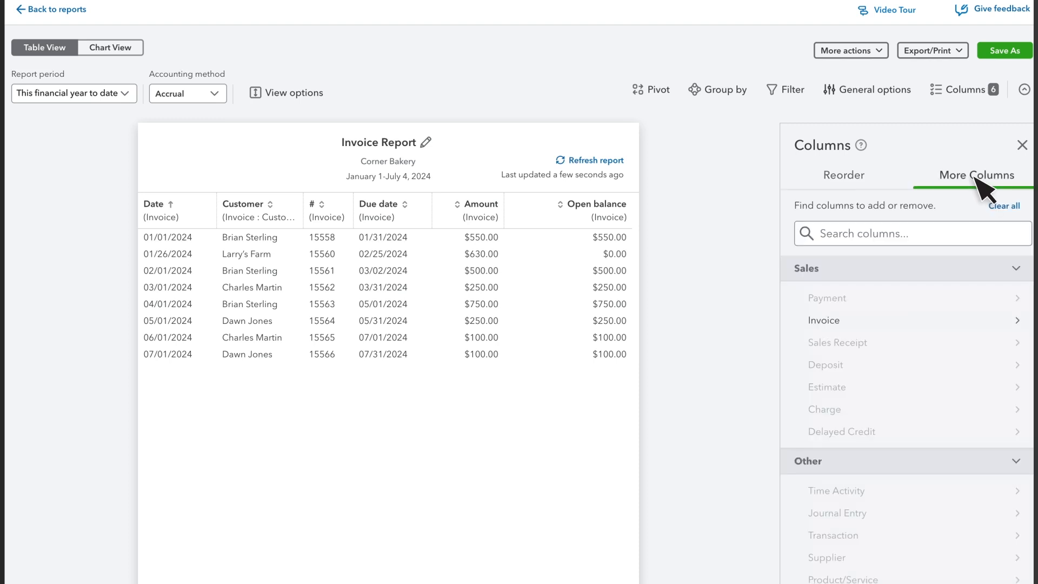
left_click(837, 234)
type("a/r paid")
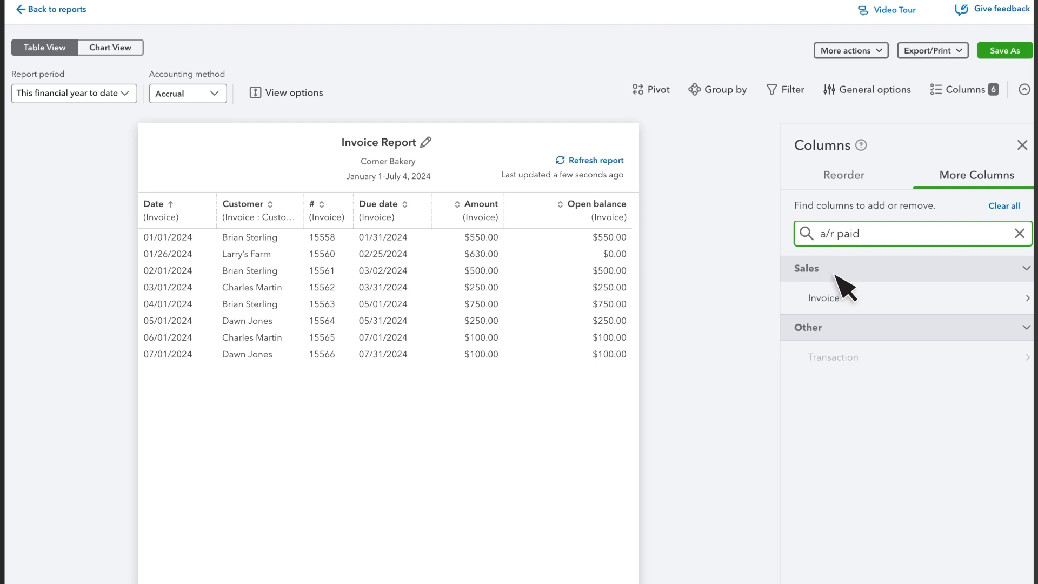
left_click(836, 299)
left_click(830, 346)
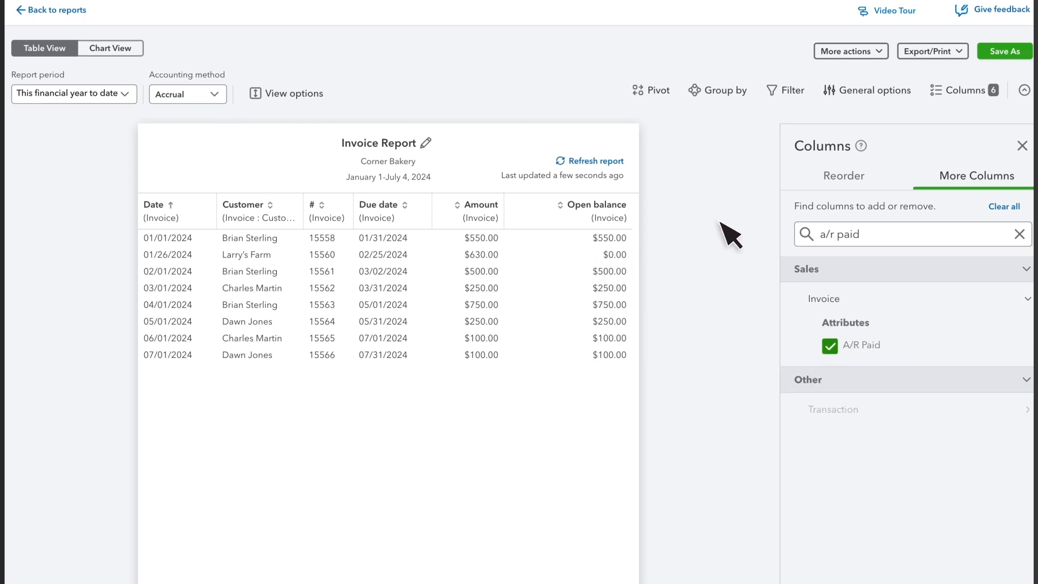
left_click(964, 89)
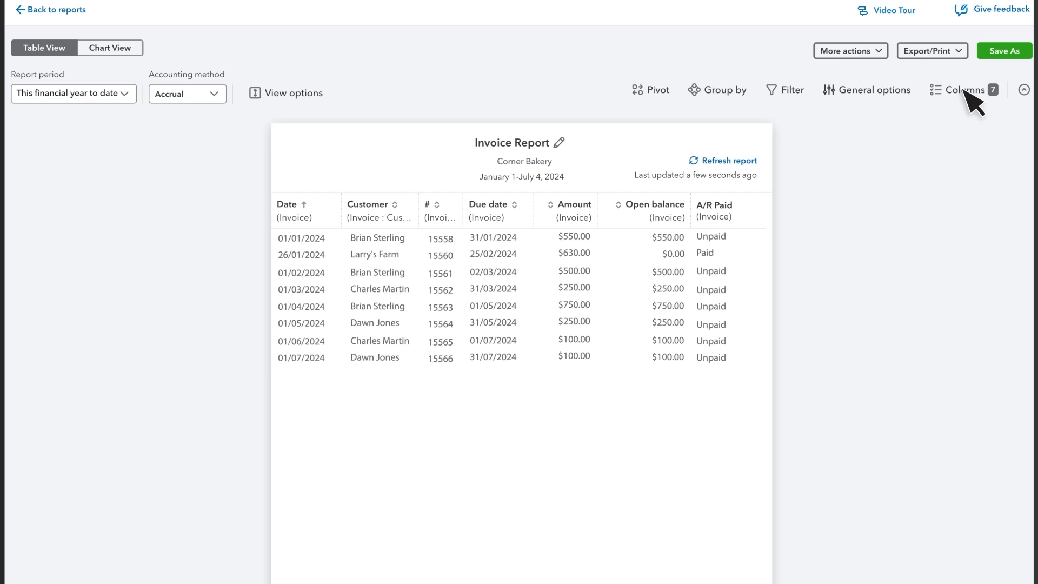
Step: Group the invoice report by Customer
left_click(719, 93)
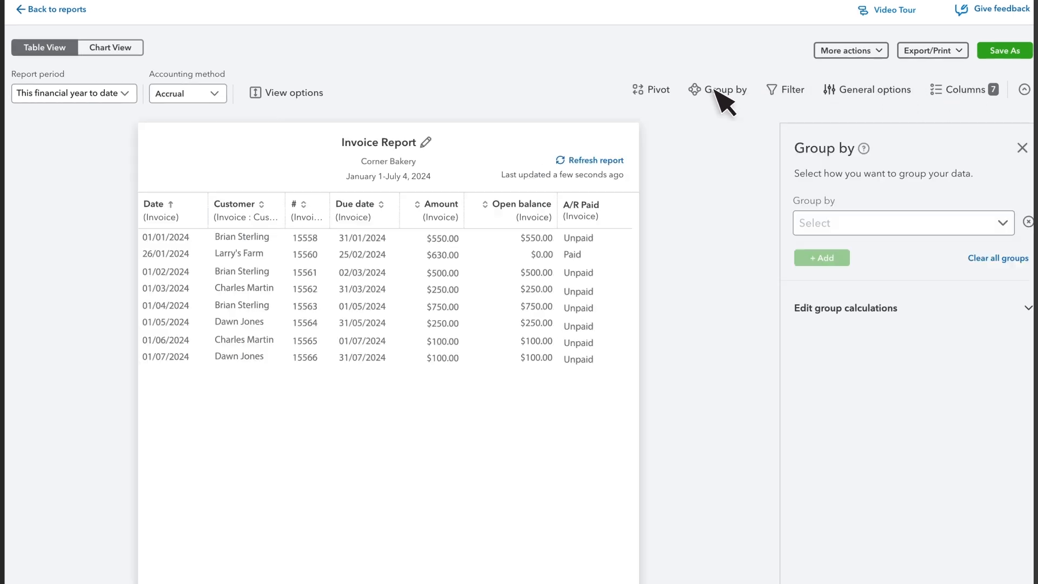
left_click(874, 224)
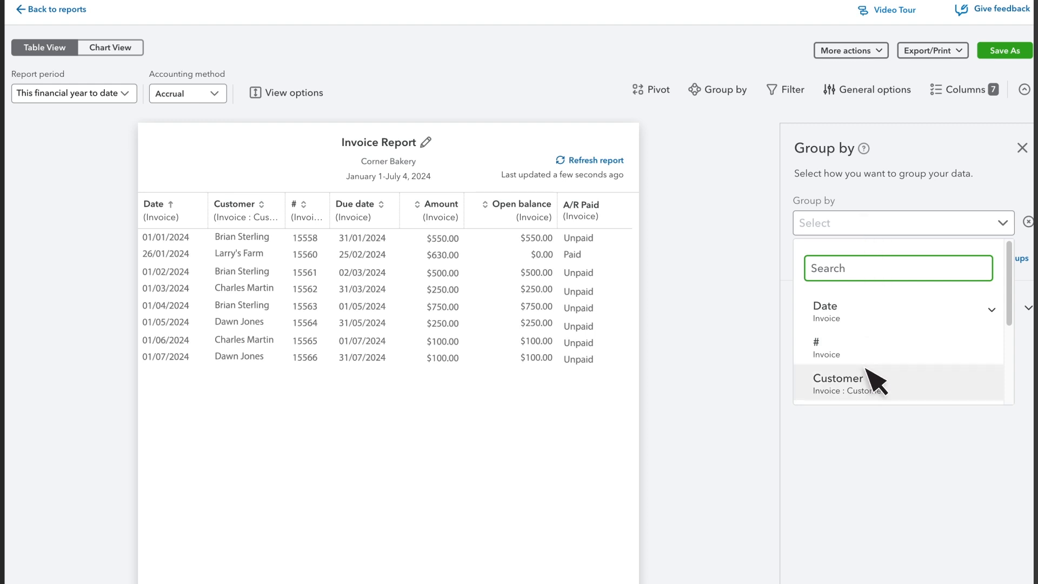
left_click(875, 399)
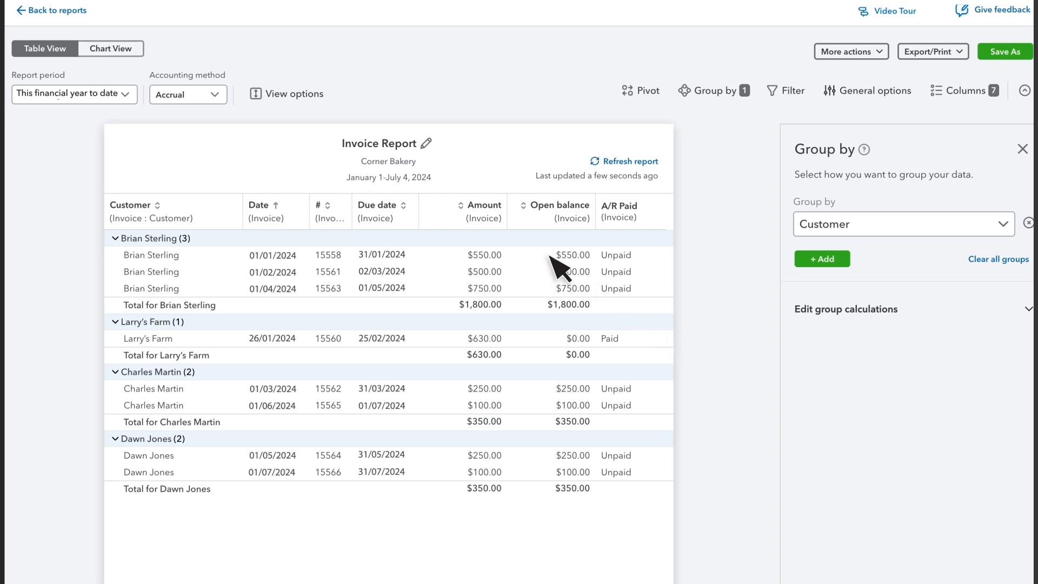
Step: Collapse all customer groups in the report, and expand only the first customer's group
left_click(288, 93)
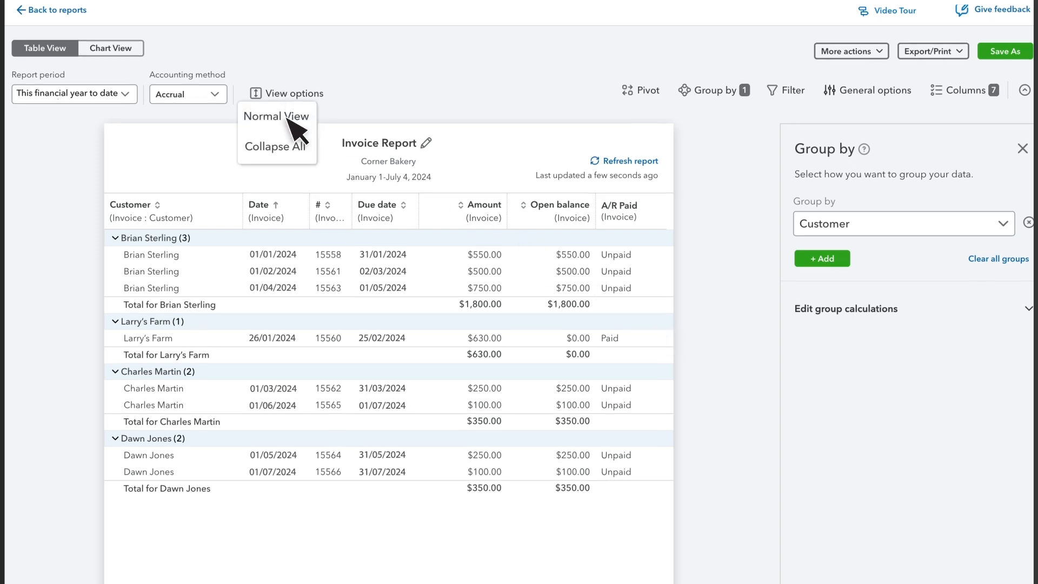
left_click(292, 146)
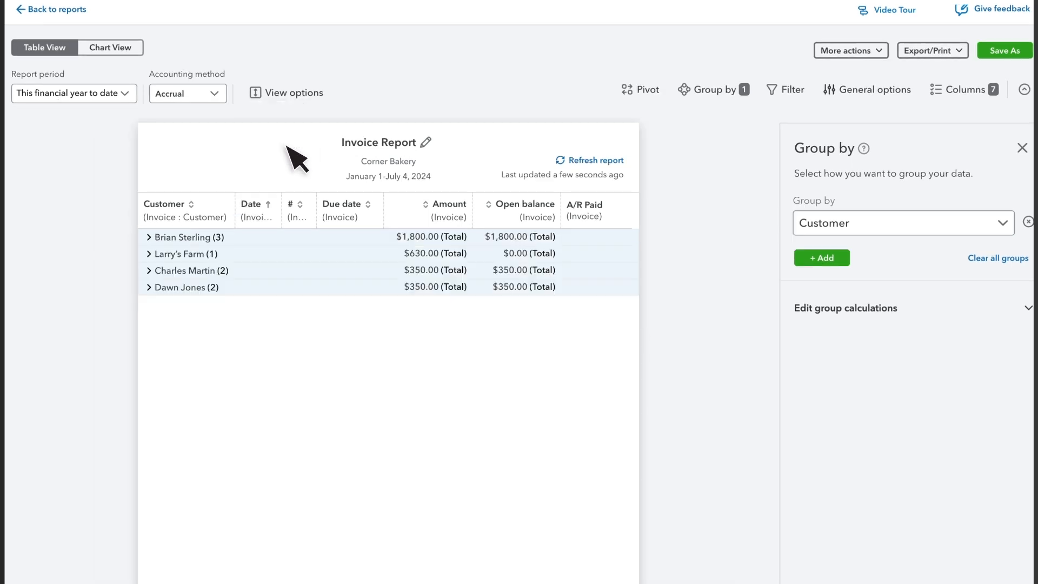
left_click(150, 237)
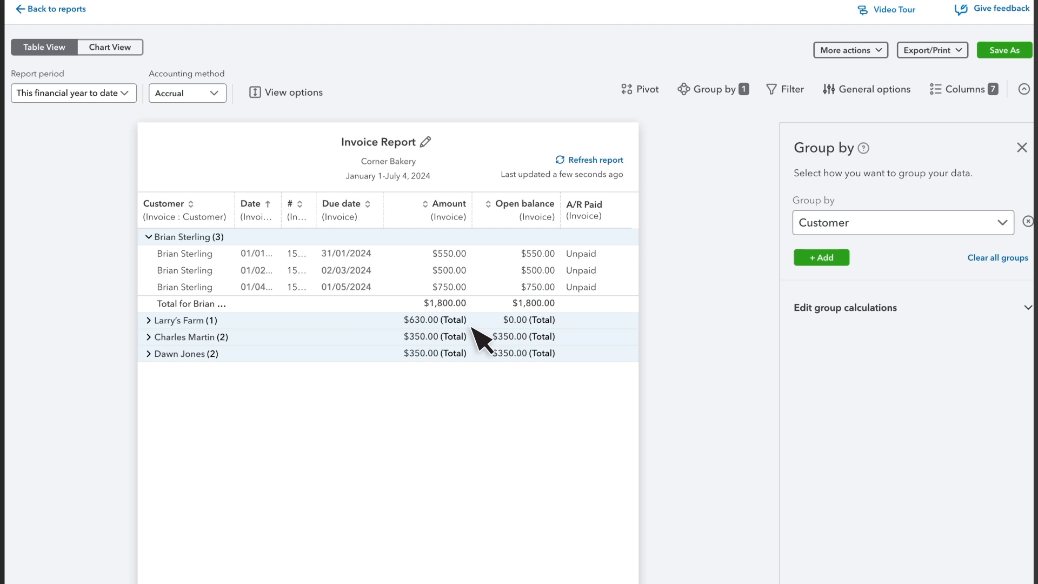
Step: Add an A/R Paid subgroup beneath the Customer grouping
left_click(822, 257)
left_click(855, 279)
left_click(861, 321)
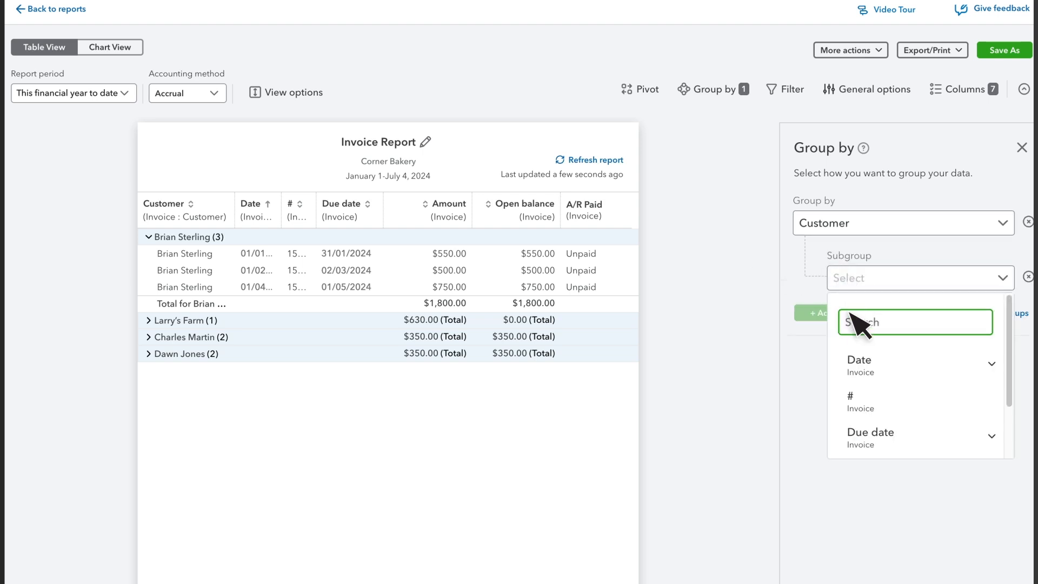
type("a/")
left_click(858, 359)
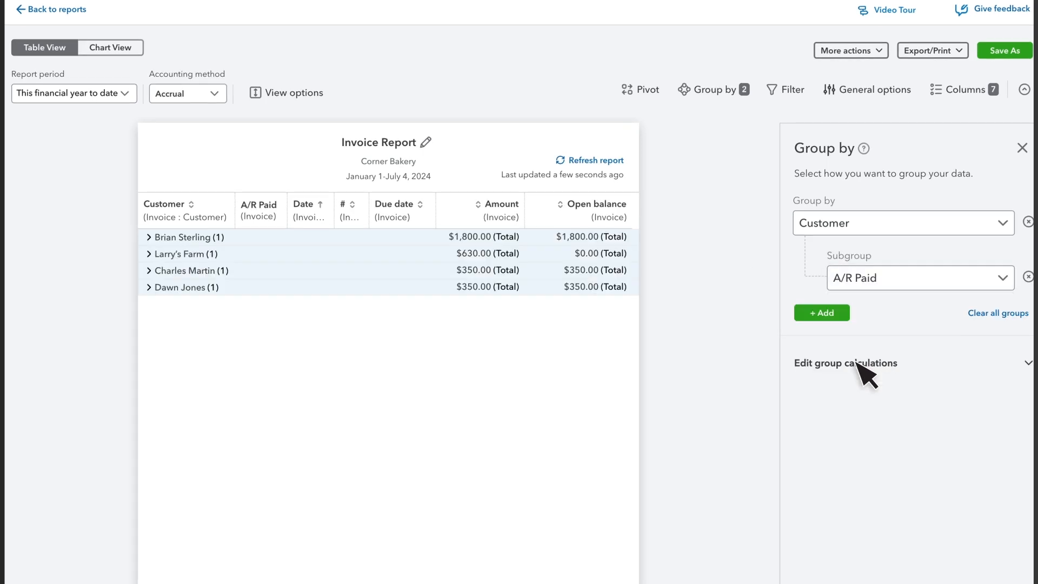
Step: Expand the first two customer groups and the first customer's Unpaid subgroup to view the invoices
left_click(173, 237)
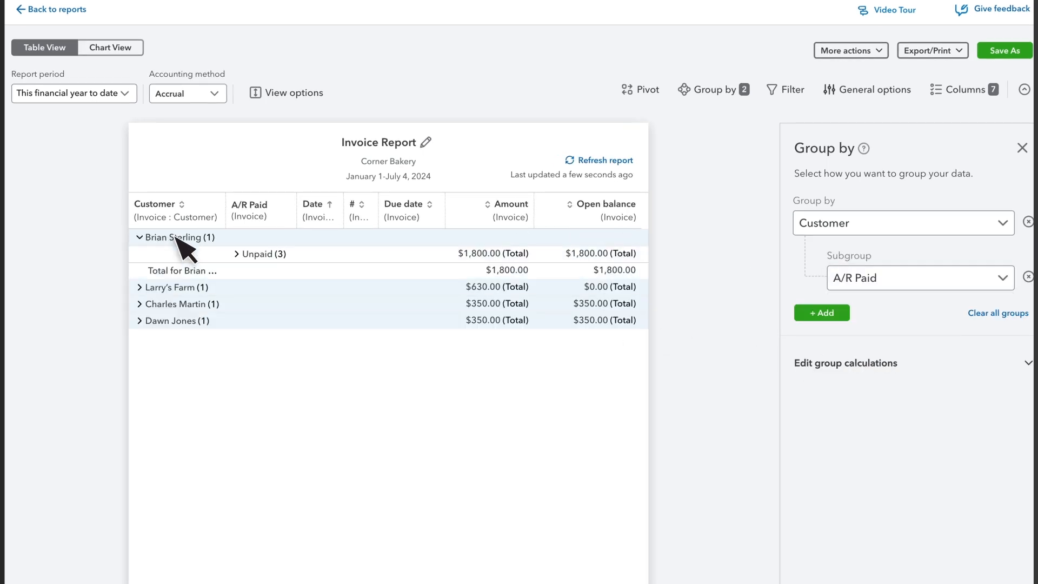
left_click(180, 287)
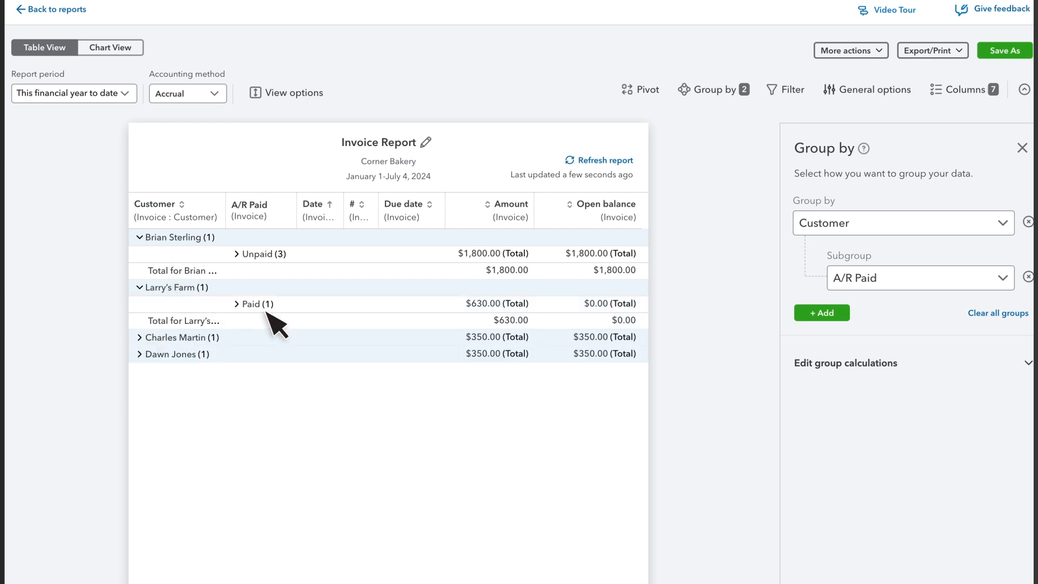
left_click(268, 254)
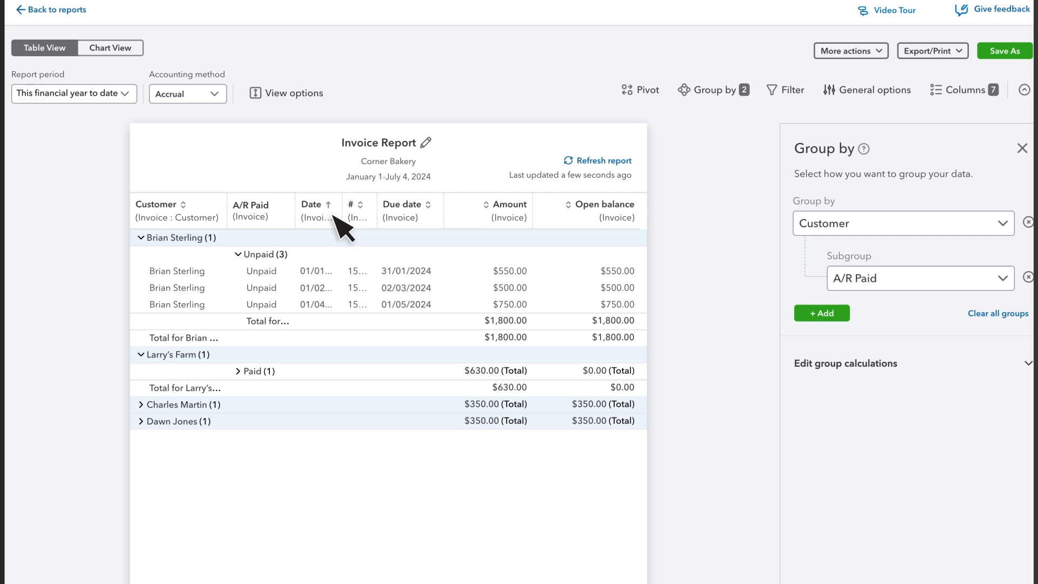
Step: Sort the grouped report by Customer, and re-sort it by Open balance in descending order
left_click(174, 211)
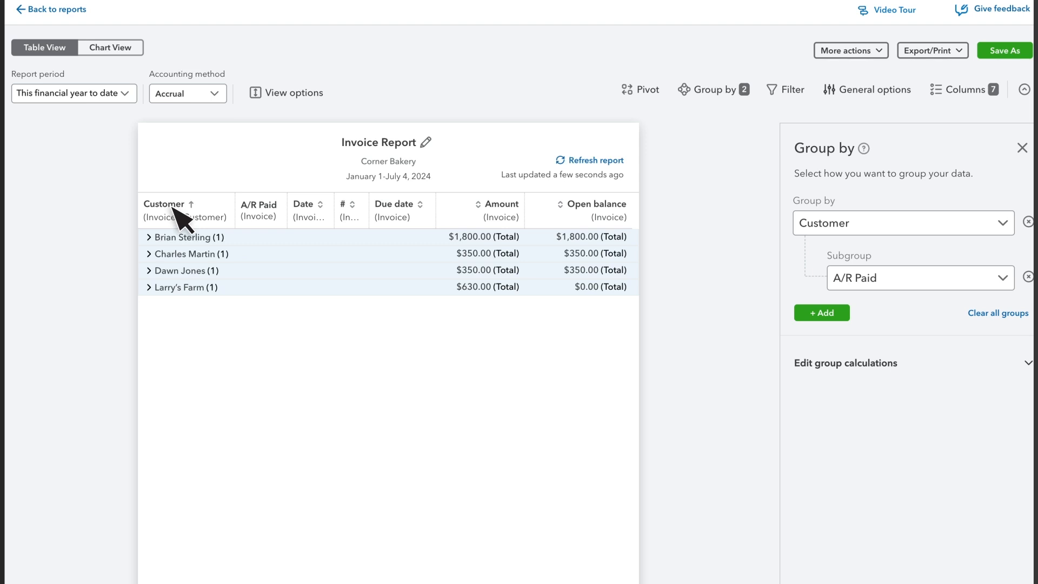
left_click(596, 209)
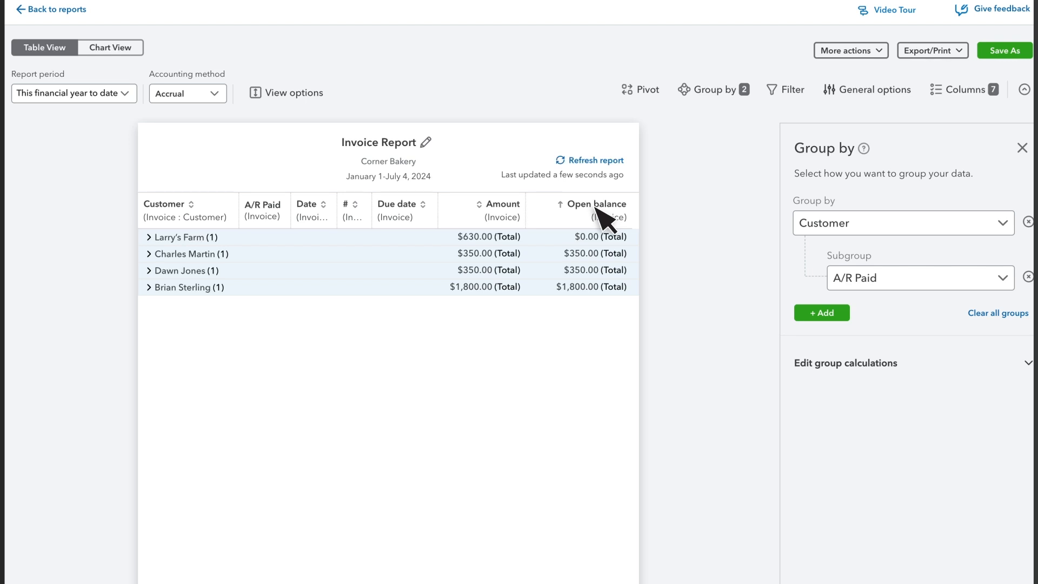
left_click(596, 207)
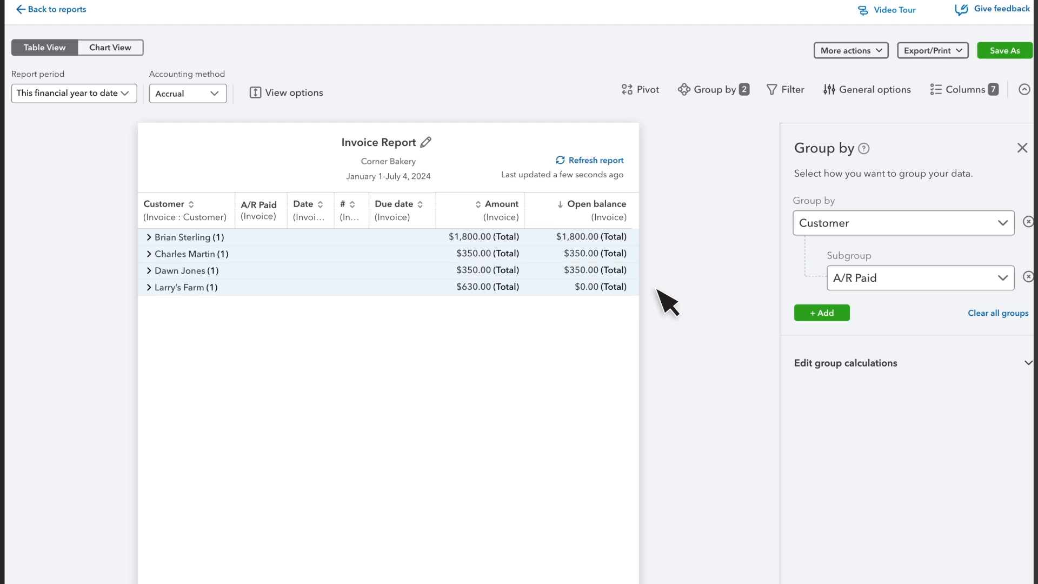
Step: Review the group calculation choices for the Amount column, keeping Total, and remove the A/R Paid subgroup
left_click(831, 363)
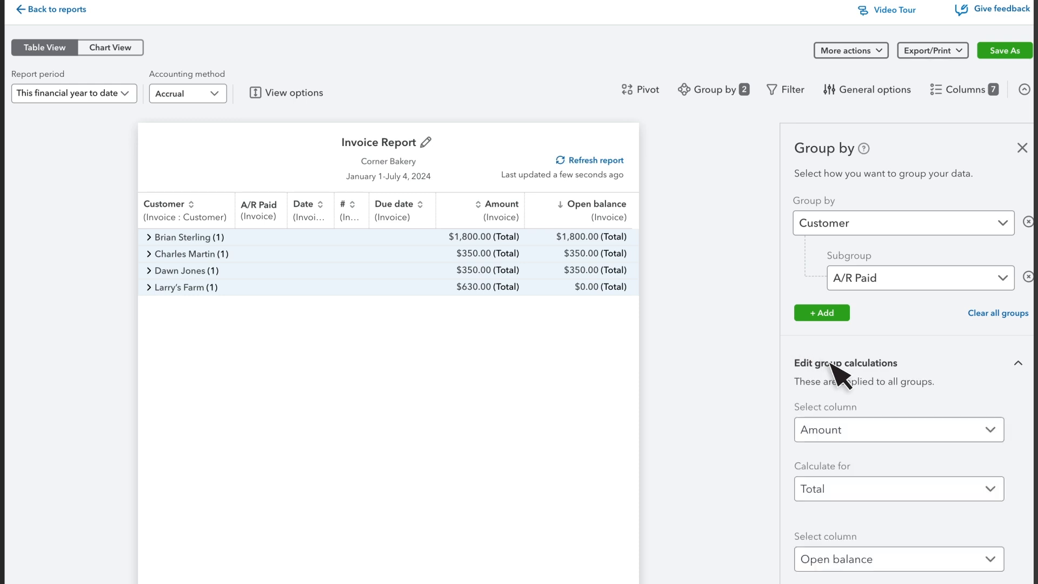
left_click(831, 491)
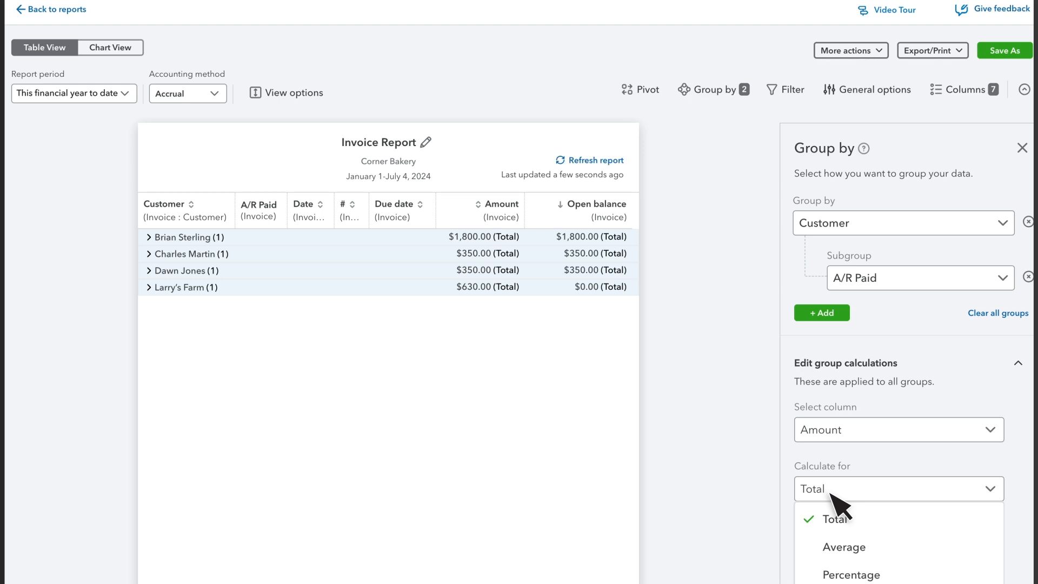
left_click(831, 493)
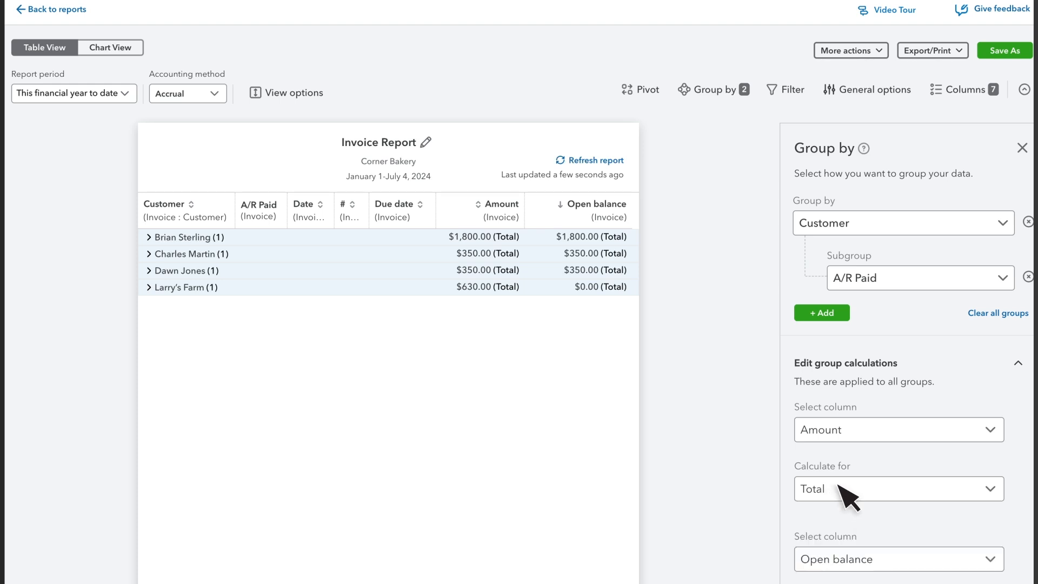
left_click(1028, 277)
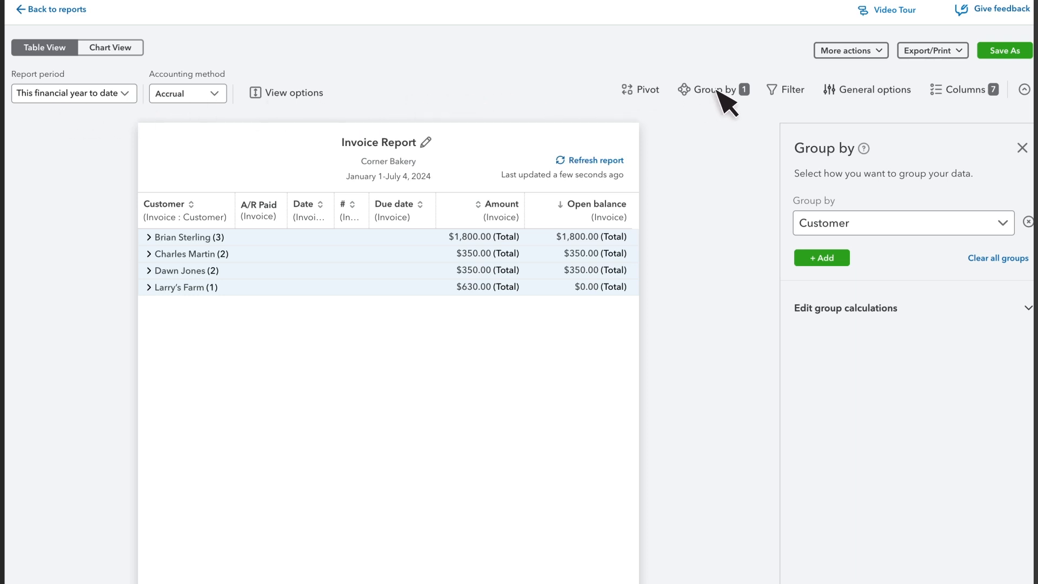
Step: Filter the report to invoices whose A/R Paid status equals Unpaid
left_click(793, 93)
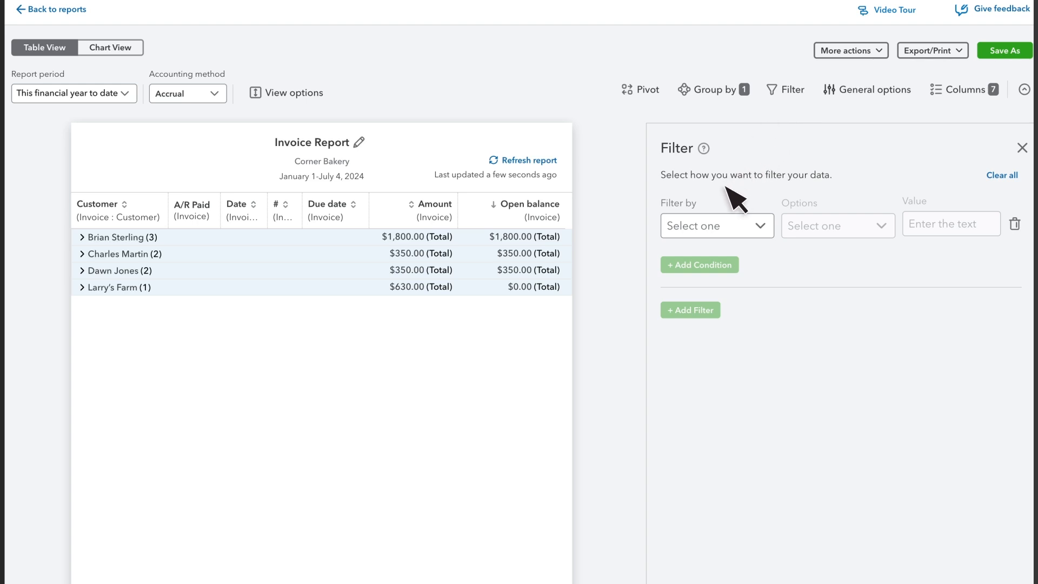
left_click(698, 230)
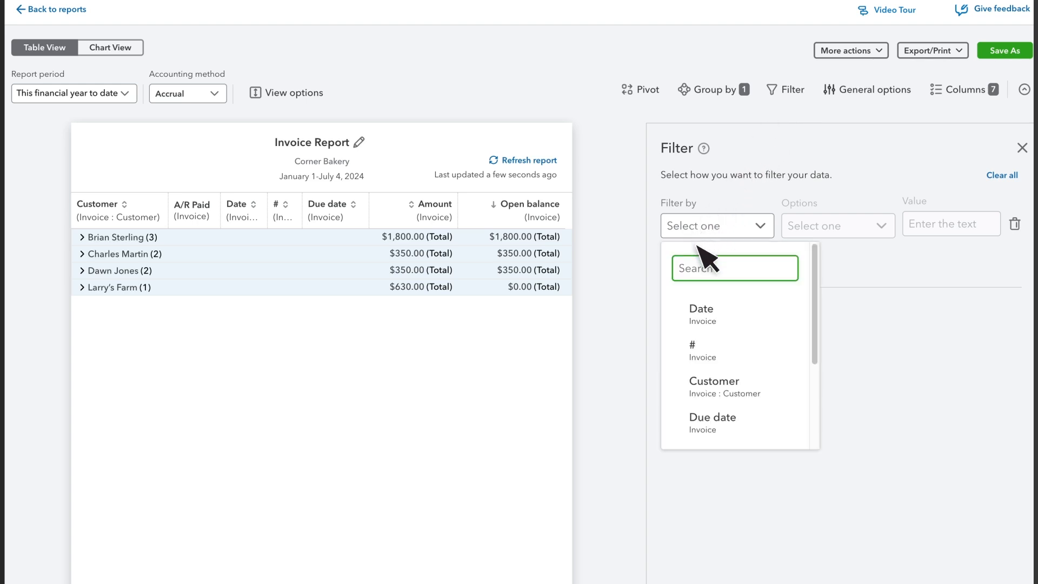
type("a/r paid")
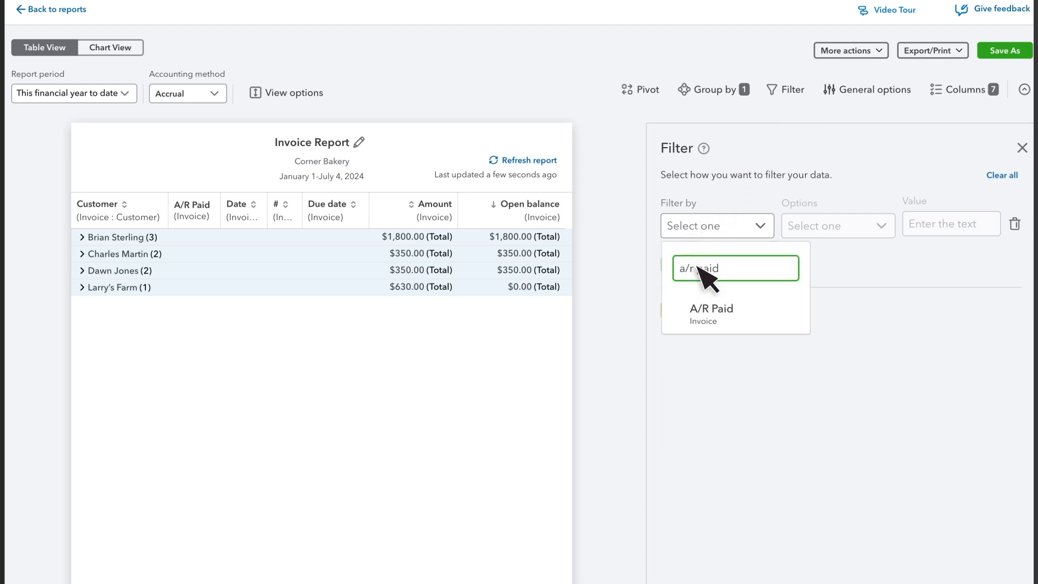
left_click(703, 312)
left_click(797, 234)
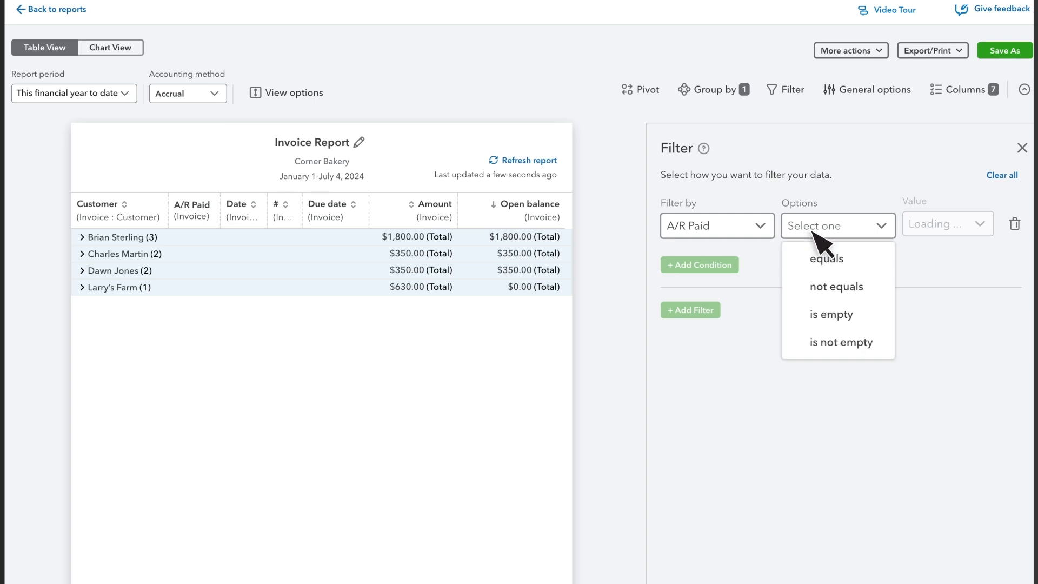
left_click(819, 261)
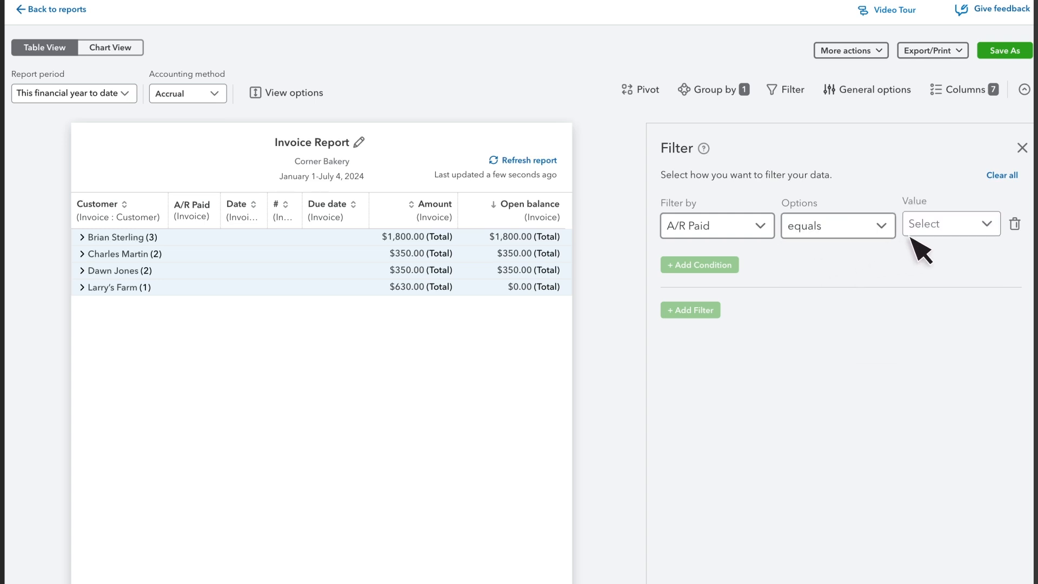
left_click(939, 229)
left_click(778, 337)
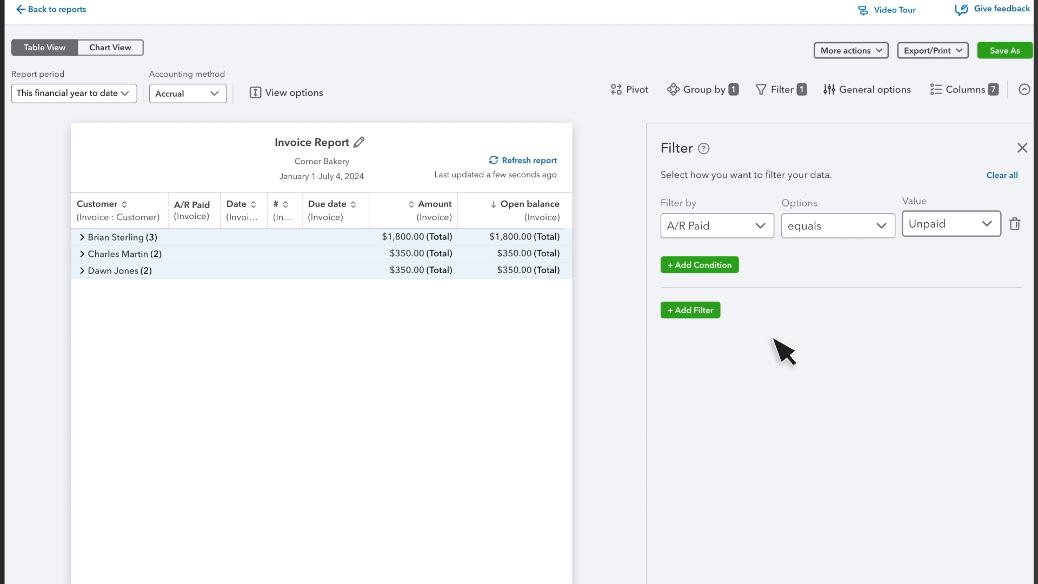
Step: Add a second filter so the report shows only unpaid invoices whose Amount is greater than 1000
left_click(692, 312)
left_click(725, 282)
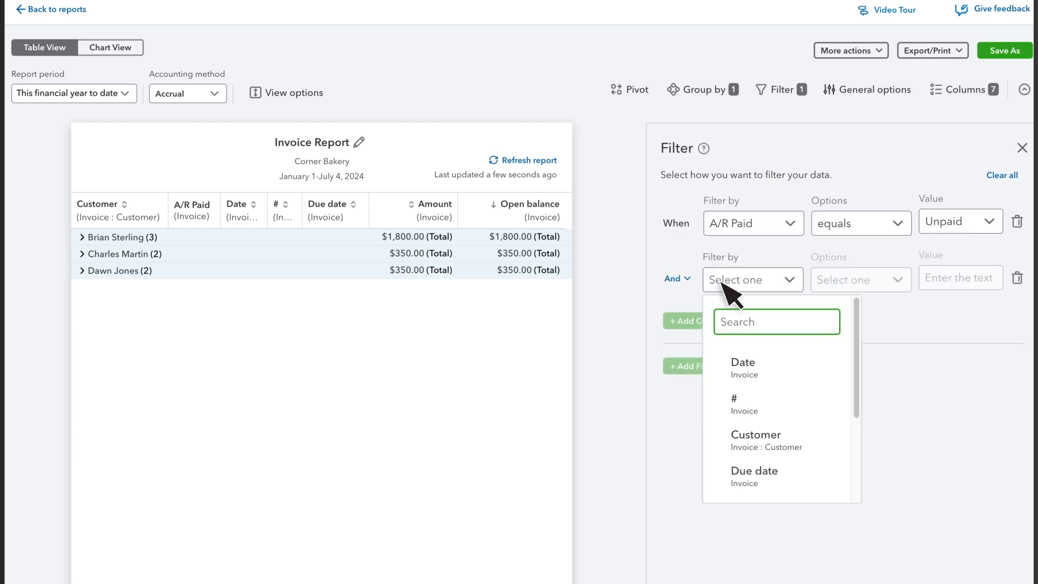
type("Amount")
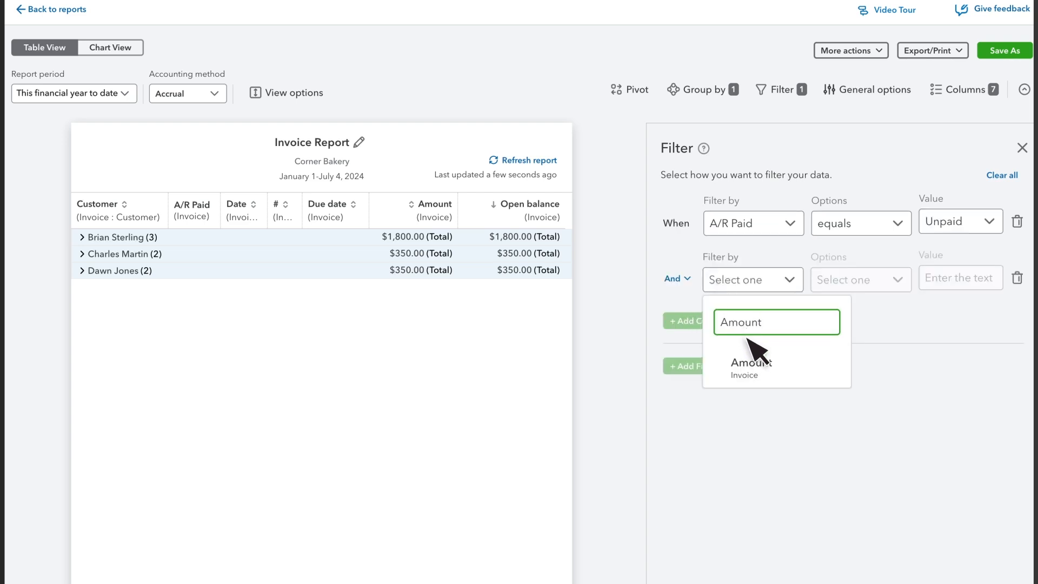
left_click(754, 361)
left_click(844, 281)
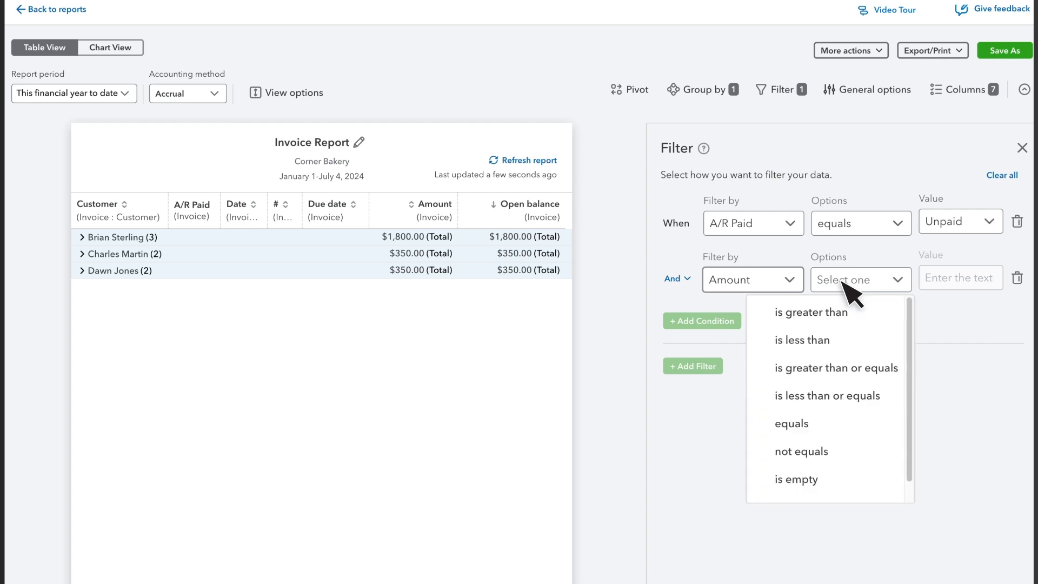
left_click(843, 309)
left_click(958, 281)
type("1000")
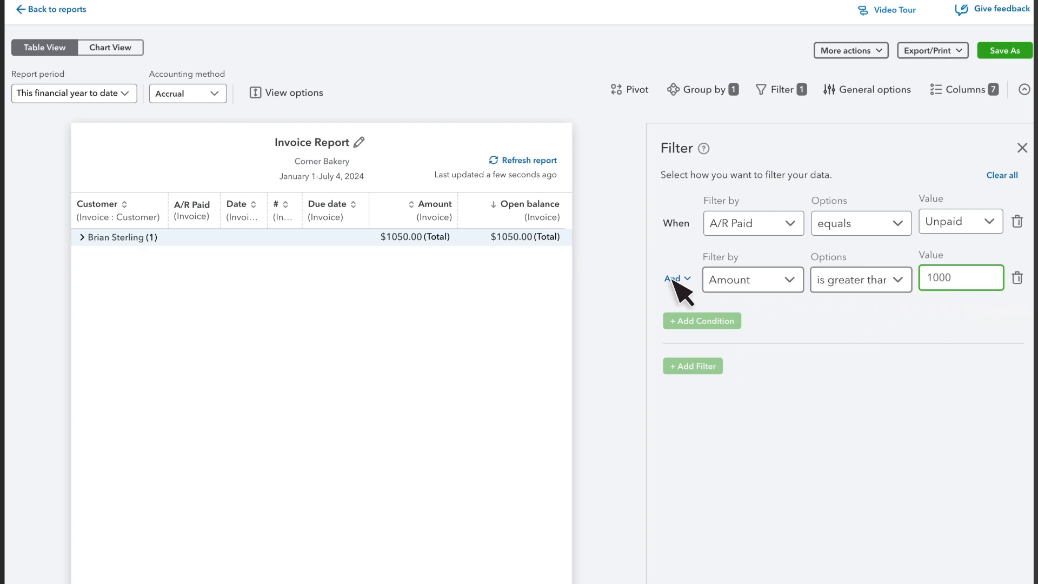
Step: Review the And/Or choices that join the two filter conditions, and clear all filters from the report
left_click(676, 279)
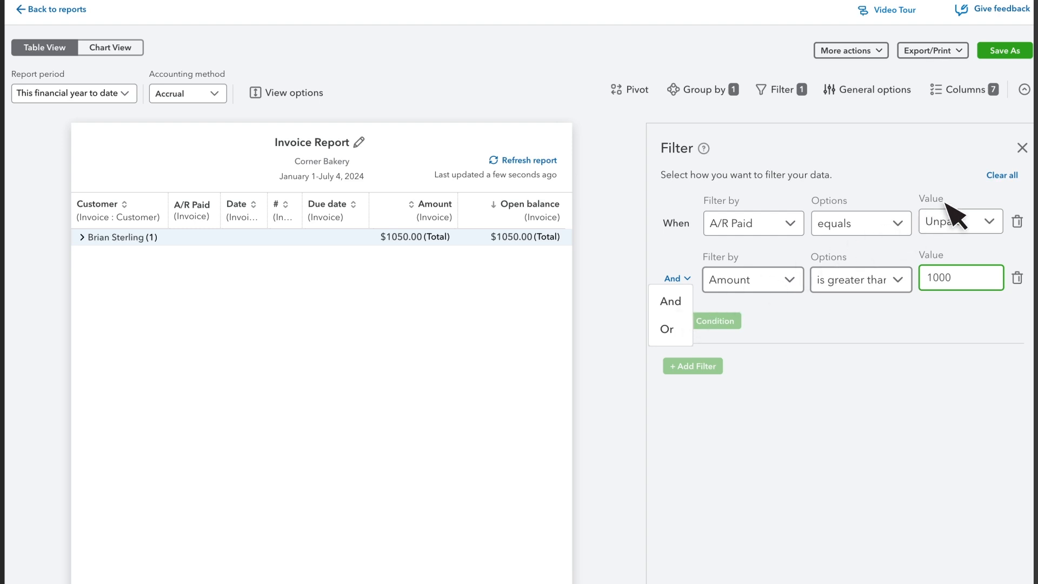
left_click(1002, 175)
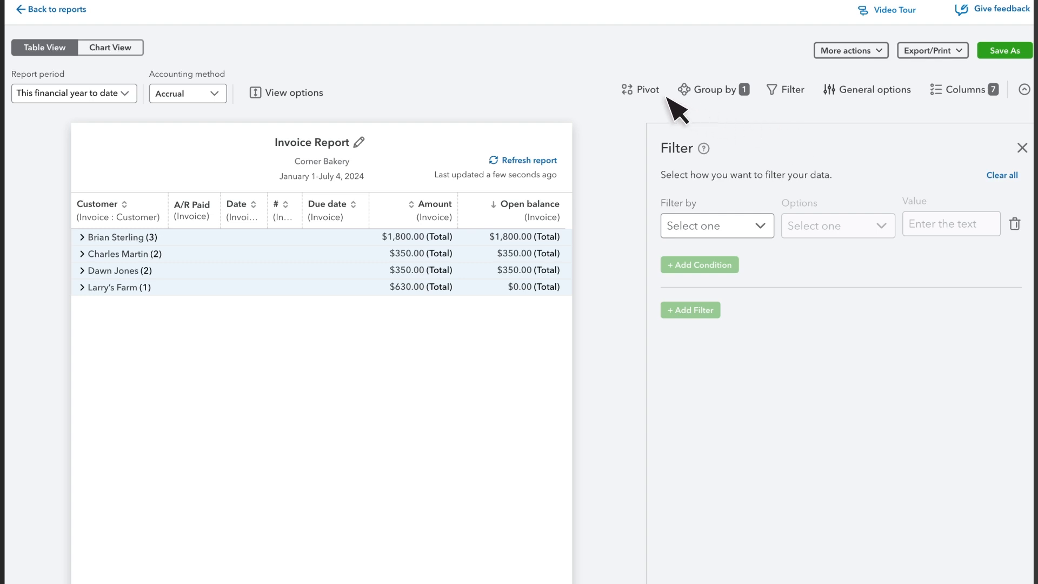
Step: Build a pivot table with Customer as rows, A/R Paid as columns and Amount as values, keeping row and column totals
left_click(644, 90)
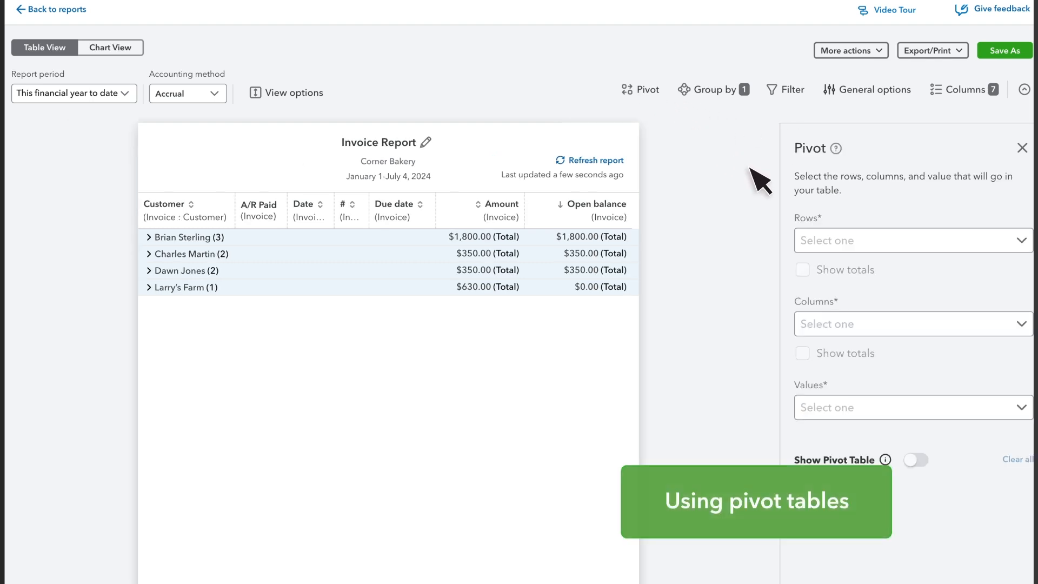
left_click(857, 244)
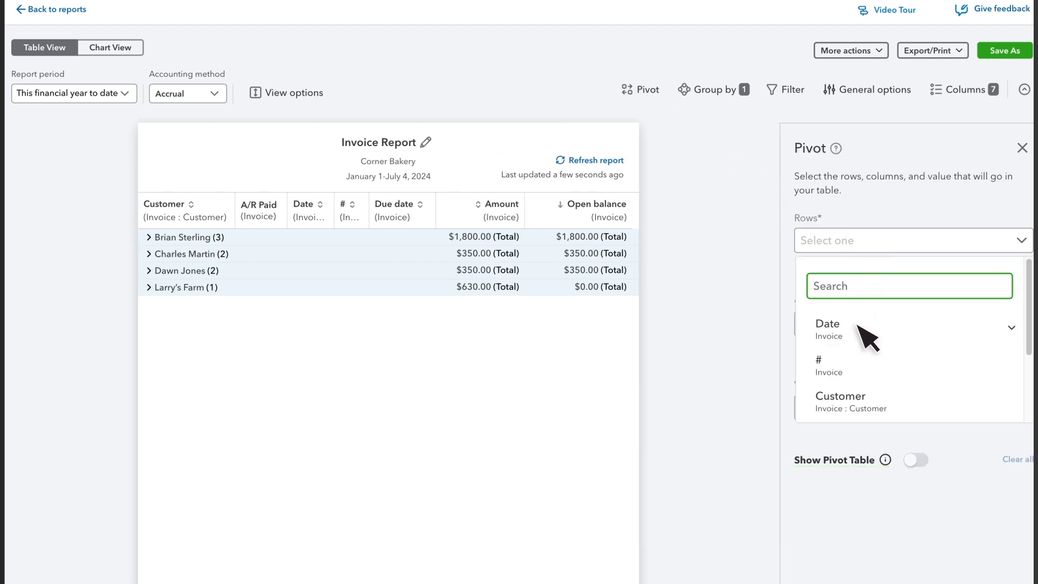
left_click(860, 402)
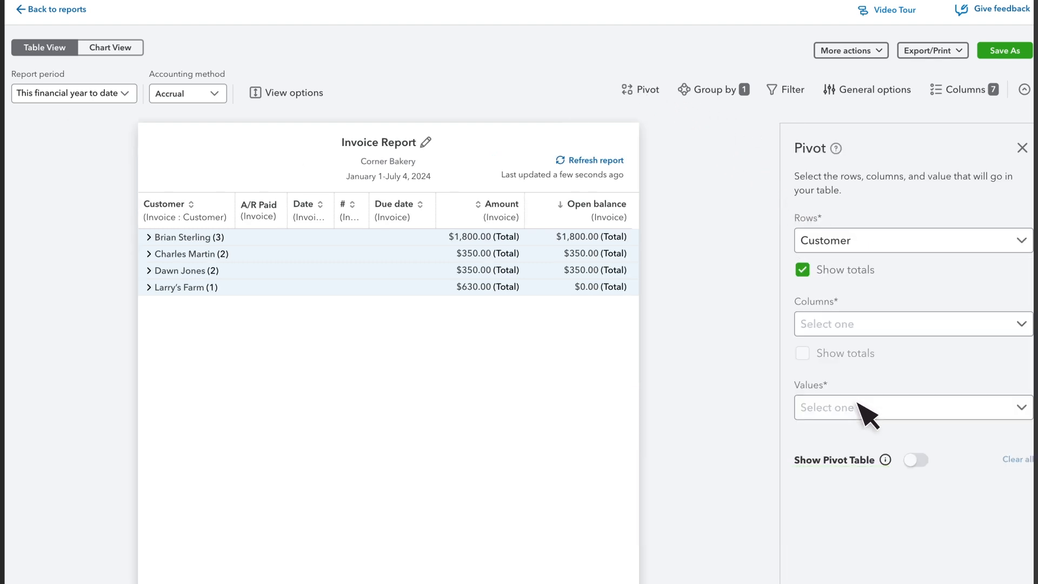
left_click(855, 325)
type("a/r paid")
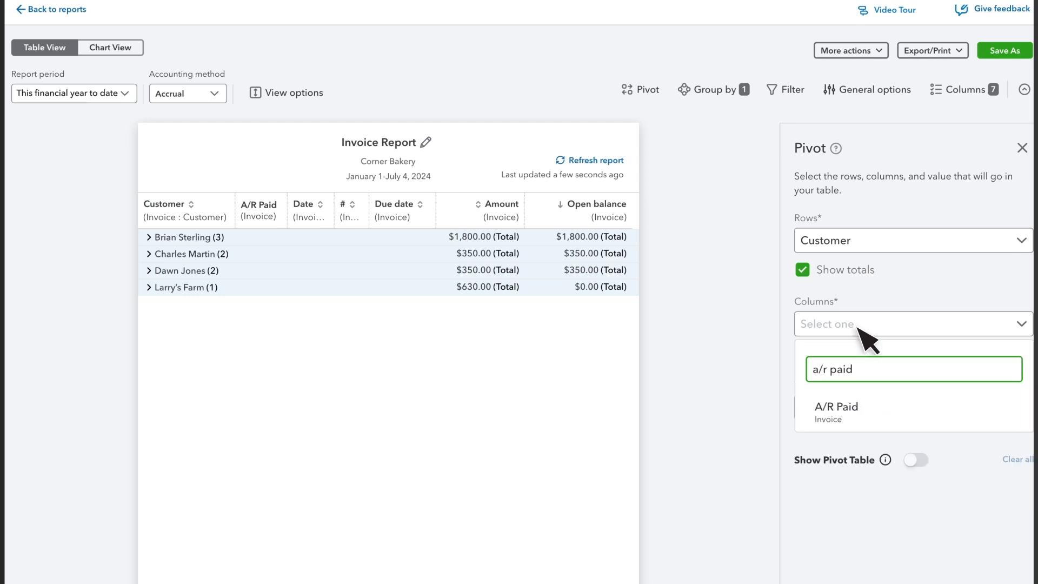
left_click(859, 411)
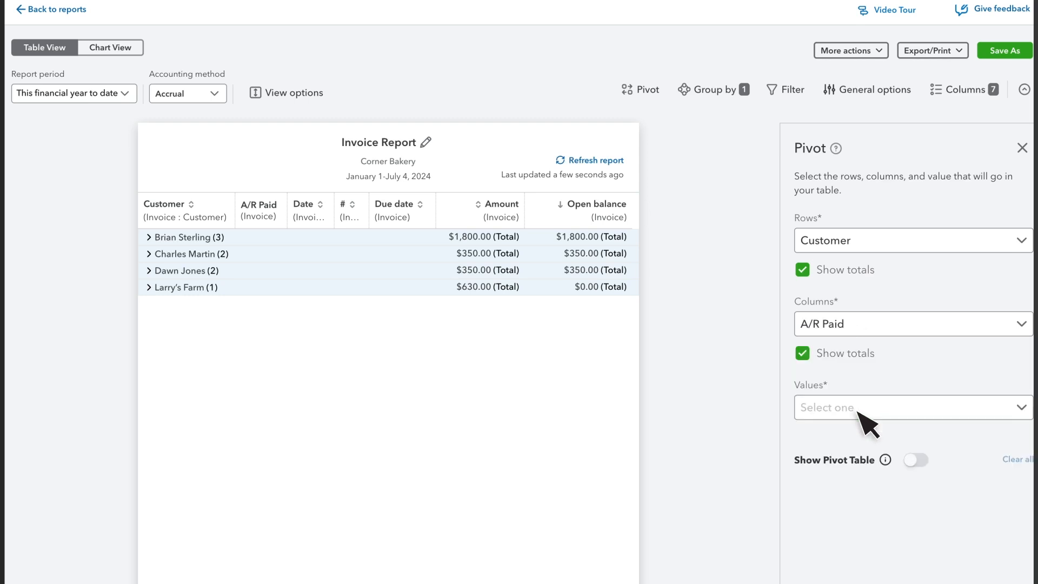
left_click(858, 412)
left_click(857, 488)
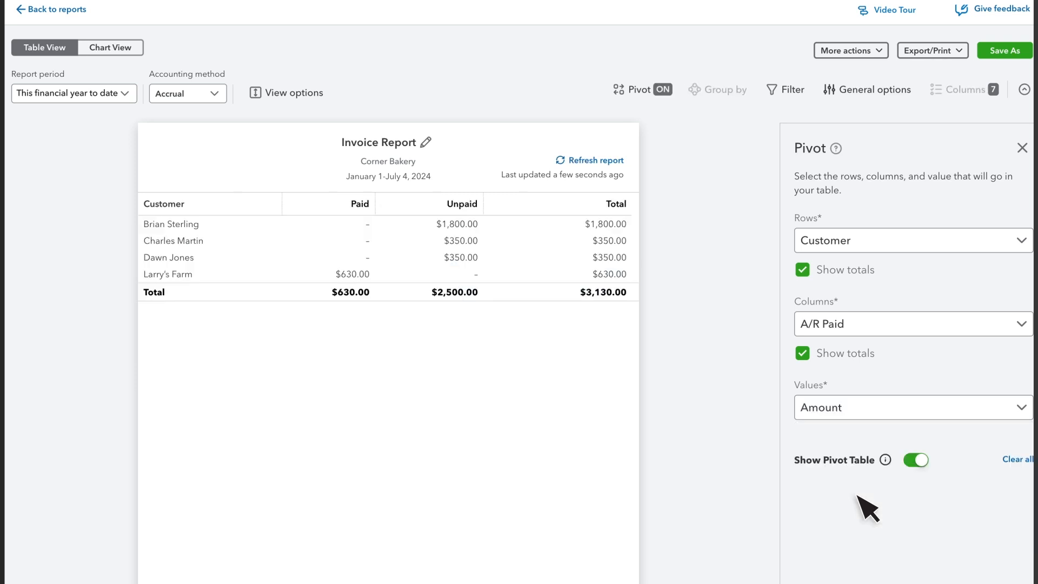
left_click(1022, 148)
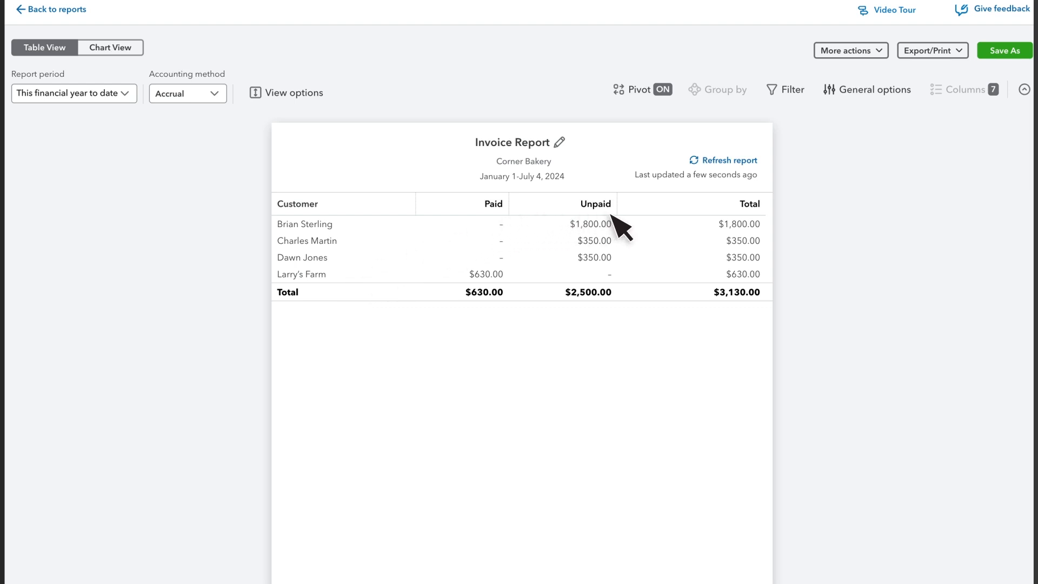
left_click(870, 50)
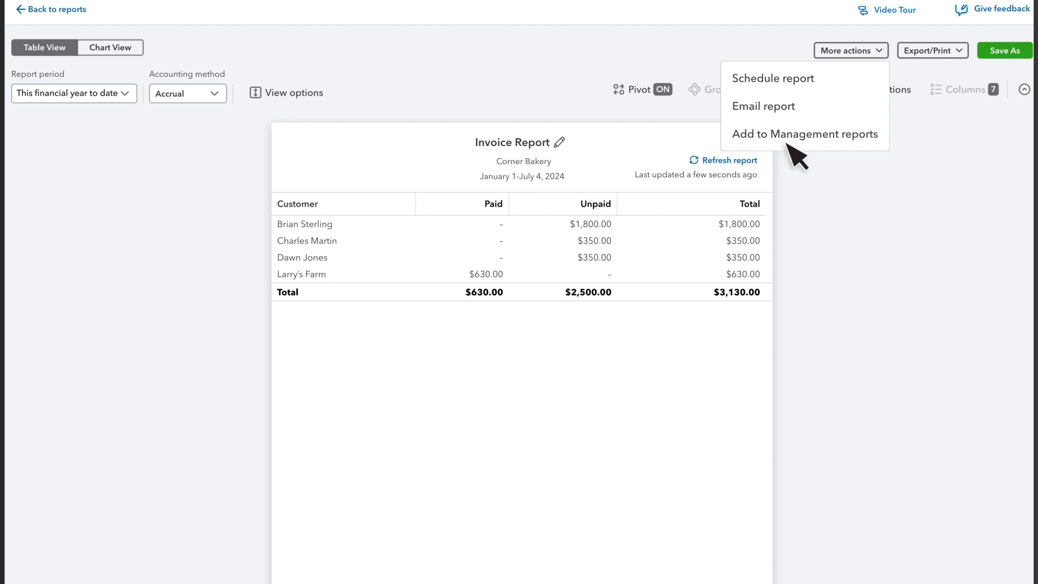
left_click(932, 53)
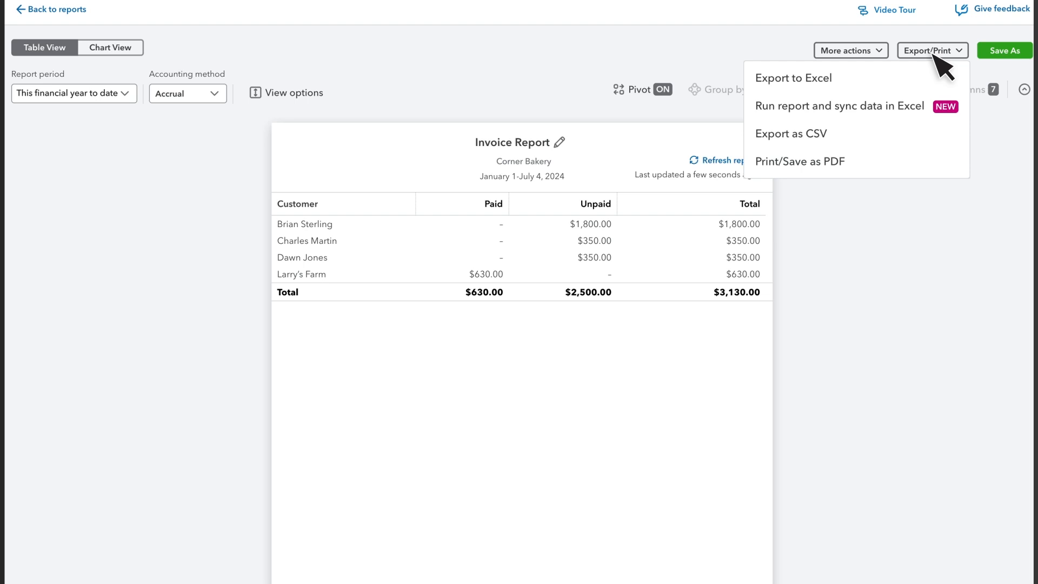
Step: Rename the report "Invoices by customer" and save it as a custom report
left_click(560, 143)
key("BackSpace")
key("BackSpace")
key("BackSpace")
key("BackSpace")
key("BackSpace")
key("BackSpace")
key("BackSpace")
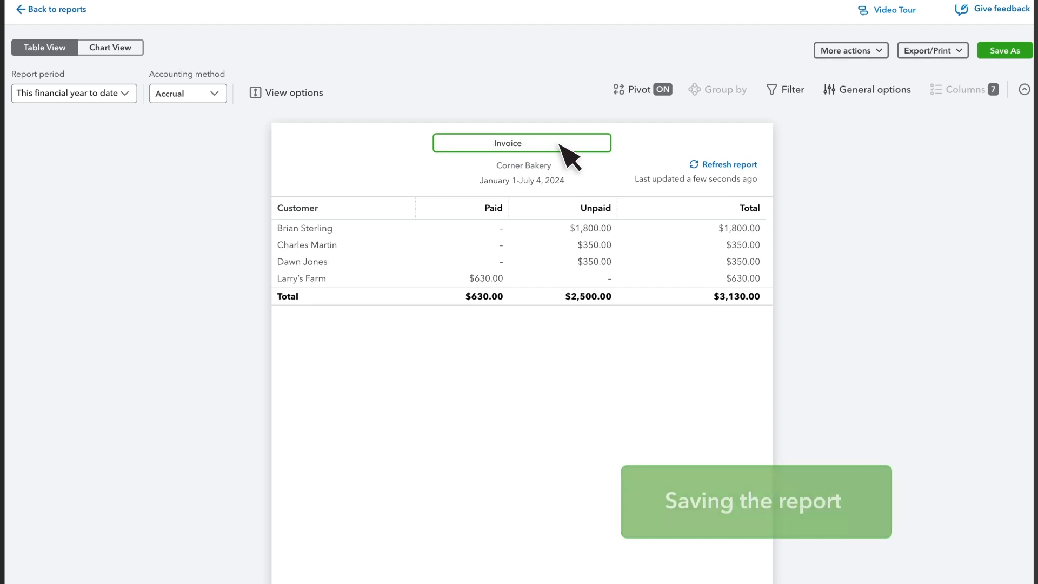
type("s by customer")
key("Return")
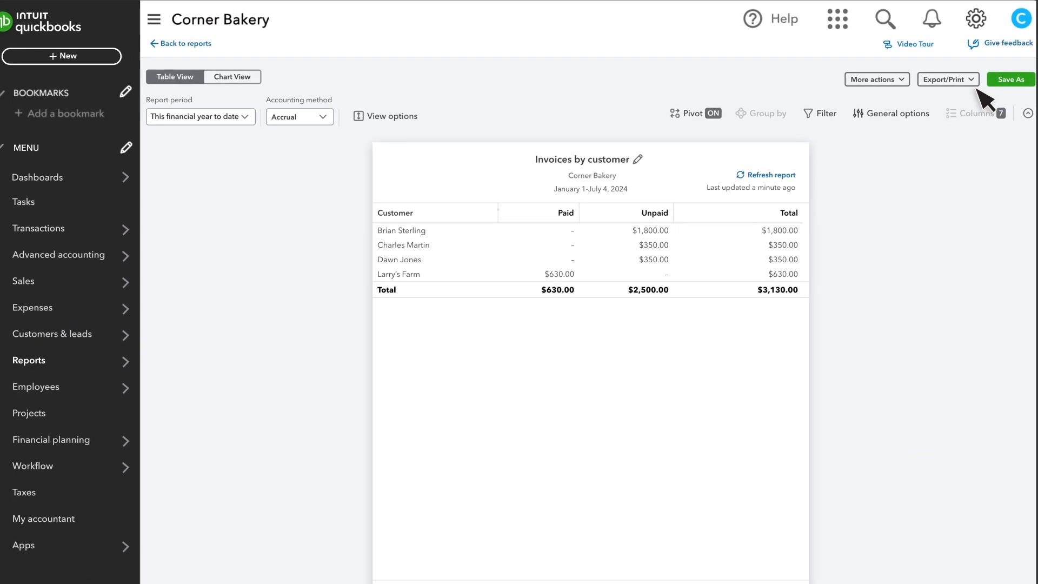
left_click(1010, 80)
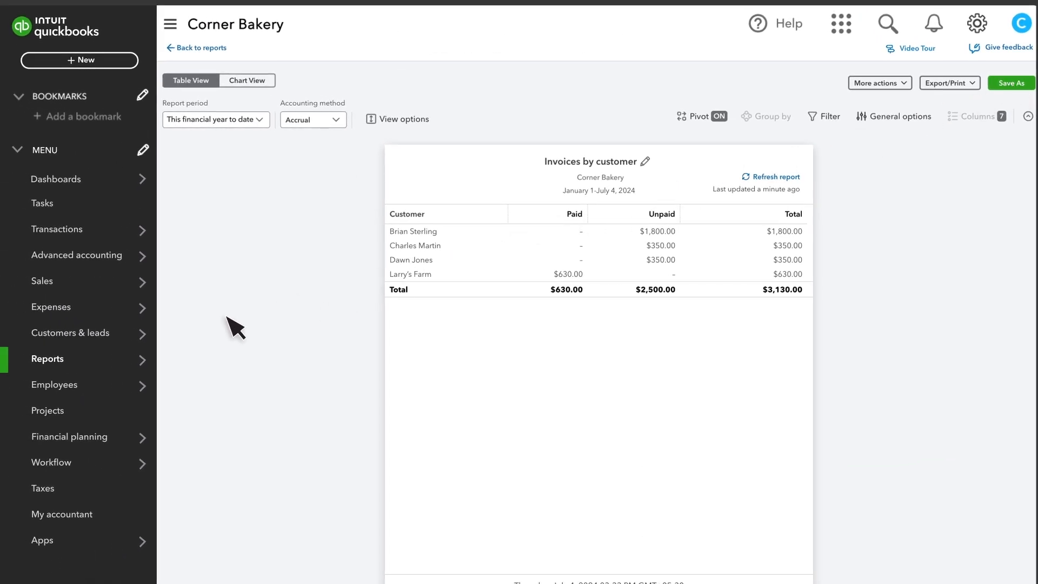
Step: Open the saved "Invoices by customer" report from the list of custom reports
left_click(65, 365)
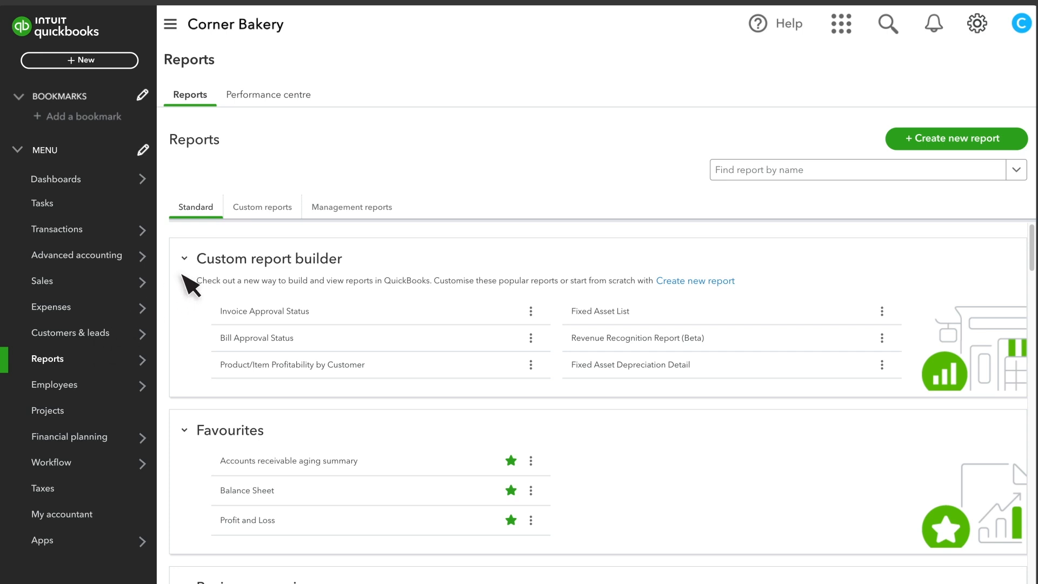
left_click(263, 212)
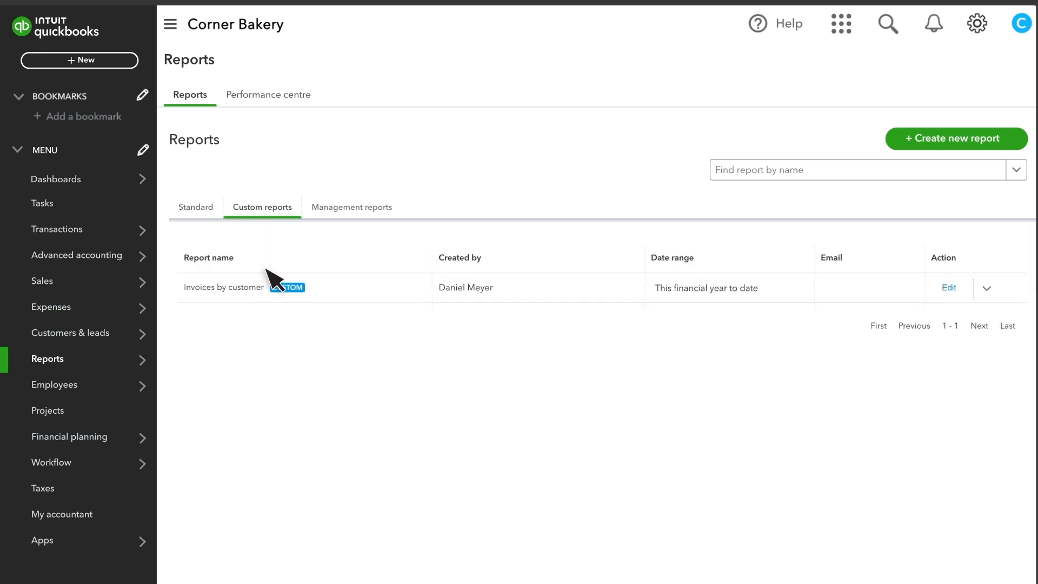
left_click(266, 289)
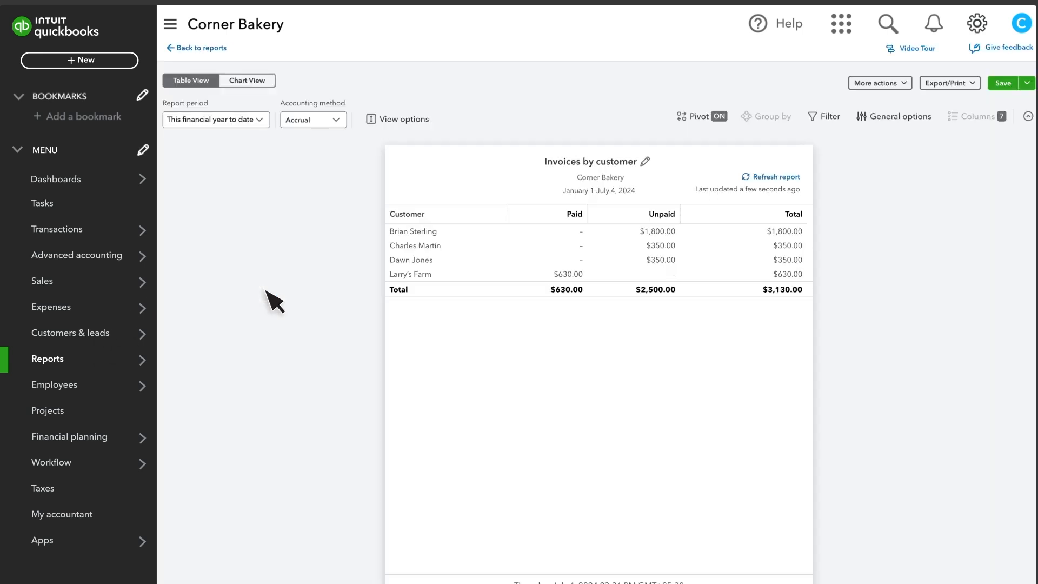